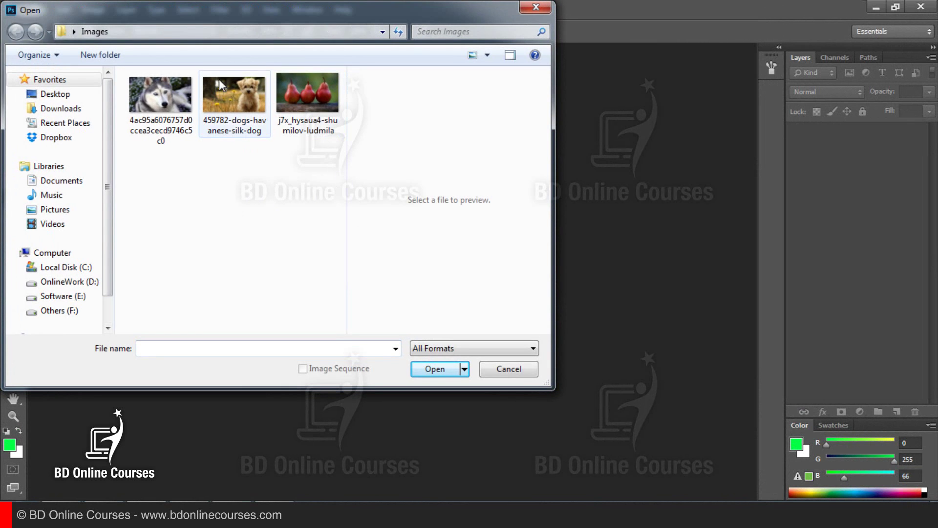
Step: Open the 459782-dogs-havanese-silk-dog image and activate the Mixer Brush with loading after each stroke enabled
{"action": "double_click", "coordinate": [239, 93]}
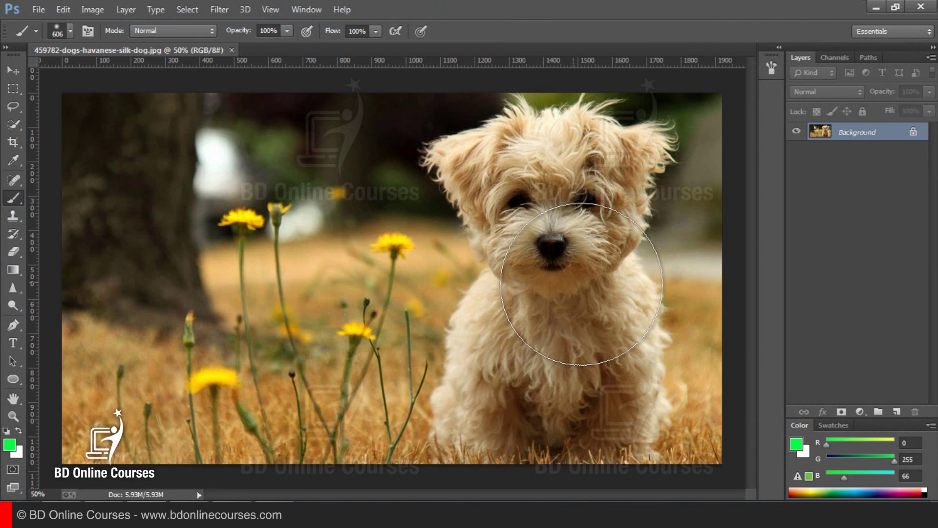
{"action": "right_click", "coordinate": [11, 201]}
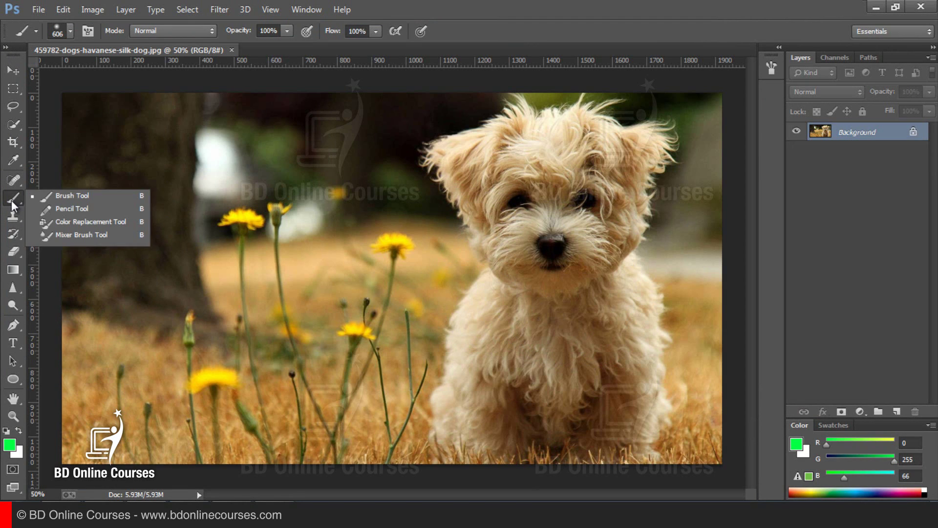
{"action": "left_click", "coordinate": [81, 235]}
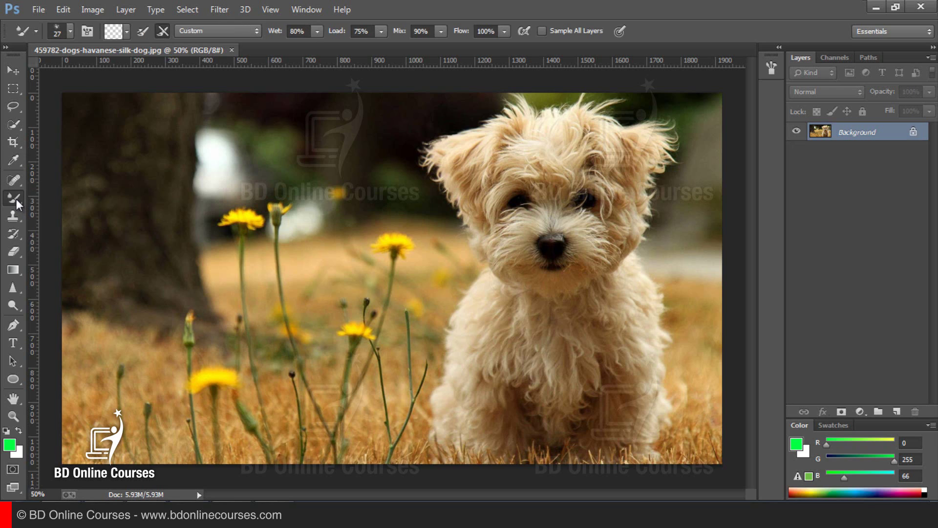
{"action": "left_click", "coordinate": [142, 31]}
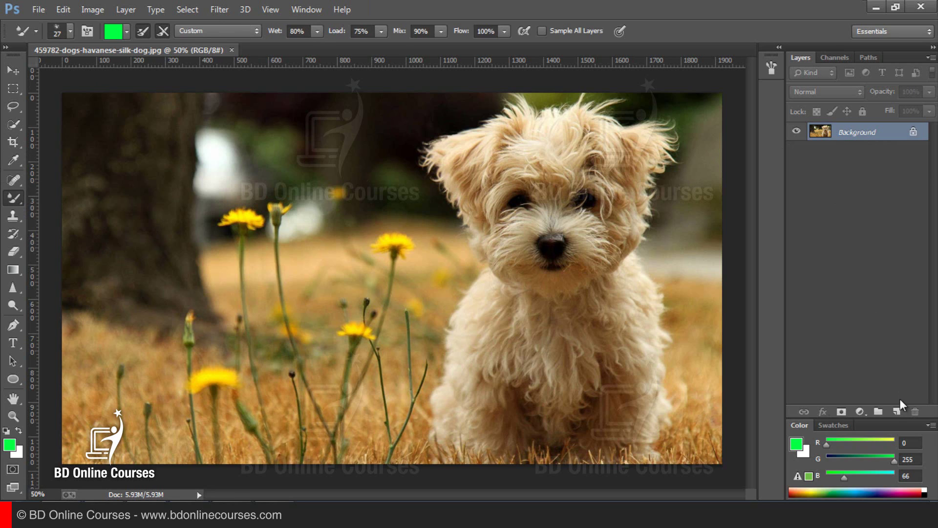
Step: Duplicate the Background layer and add a new empty layer above the copy
{"action": "left_click_drag", "start_coordinate": [853, 142], "coordinate": [896, 411]}
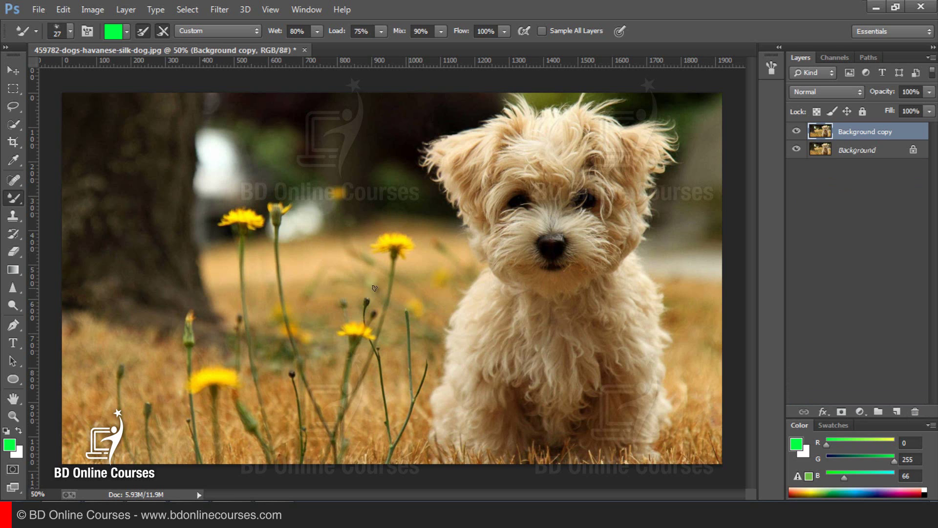
{"action": "left_click", "coordinate": [500, 220], "text": "ctrl"}
{"action": "left_click_drag", "start_coordinate": [564, 176], "coordinate": [452, 268]}
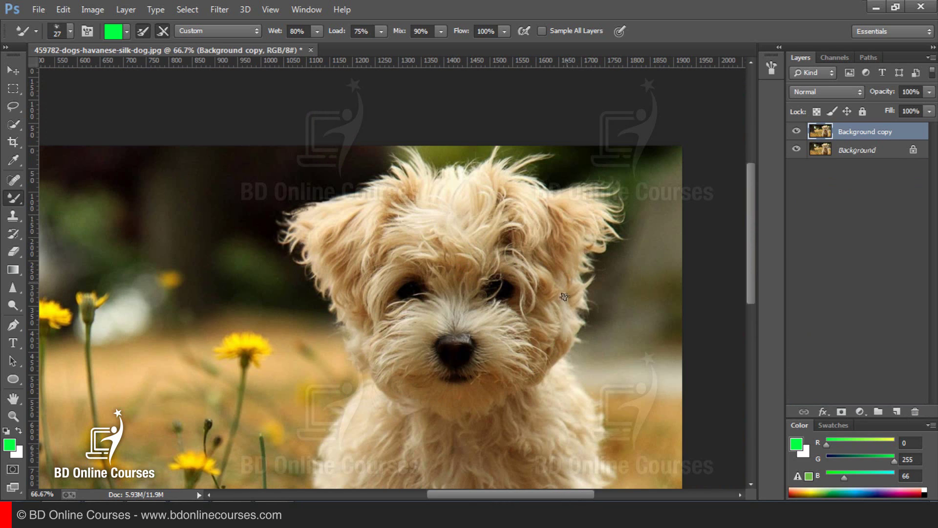
{"action": "left_click", "coordinate": [484, 271], "text": "ctrl"}
{"action": "left_click_drag", "start_coordinate": [513, 234], "coordinate": [479, 267]}
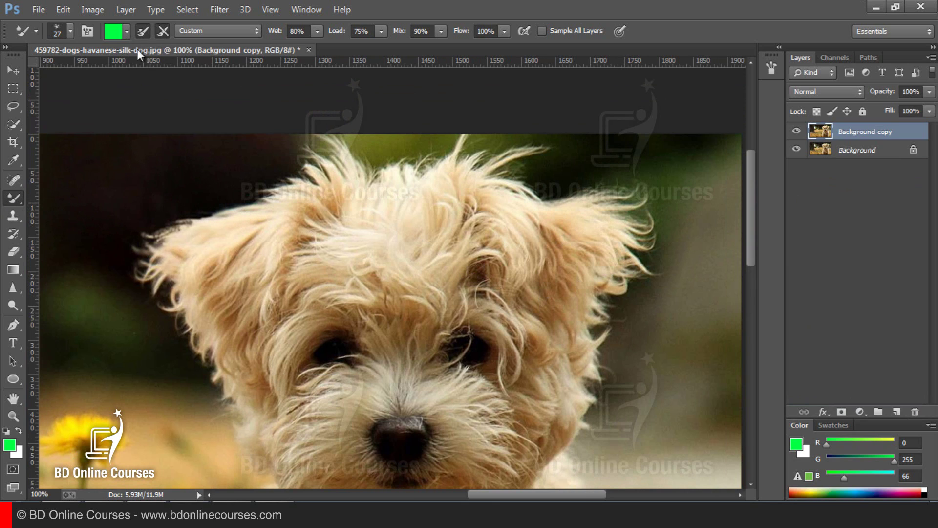
{"action": "left_click", "coordinate": [898, 412]}
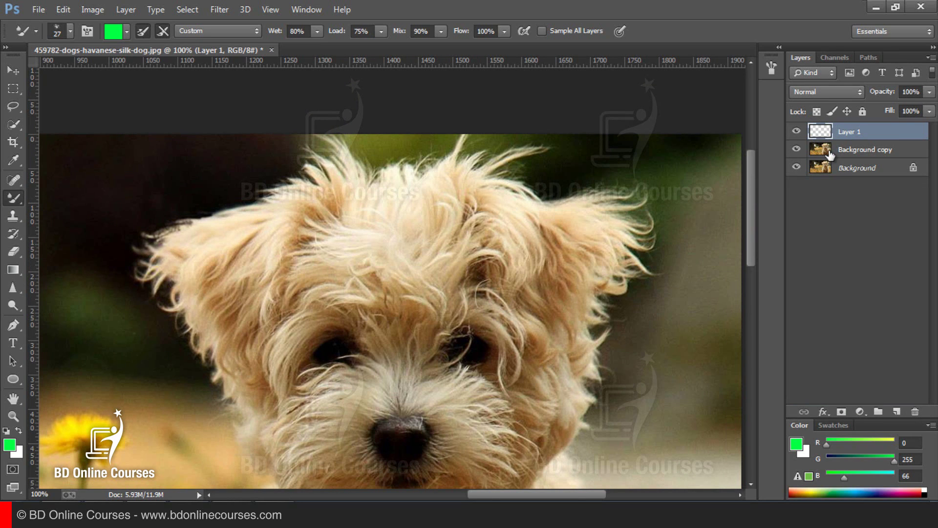
Step: Disable loading the Mixer Brush after each stroke and enlarge a spatter brush tip to 70 px
{"action": "left_click", "coordinate": [163, 31]}
{"action": "left_click", "coordinate": [139, 33]}
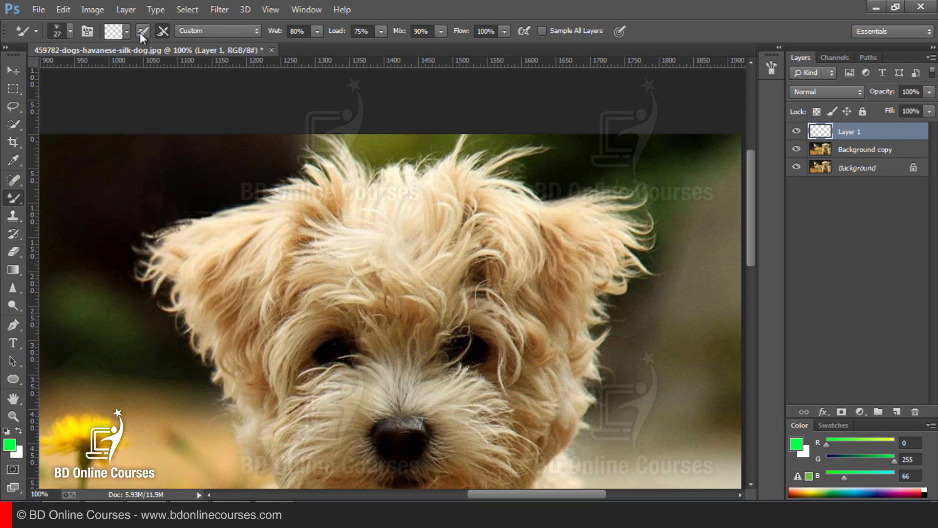
{"action": "left_click", "coordinate": [69, 31]}
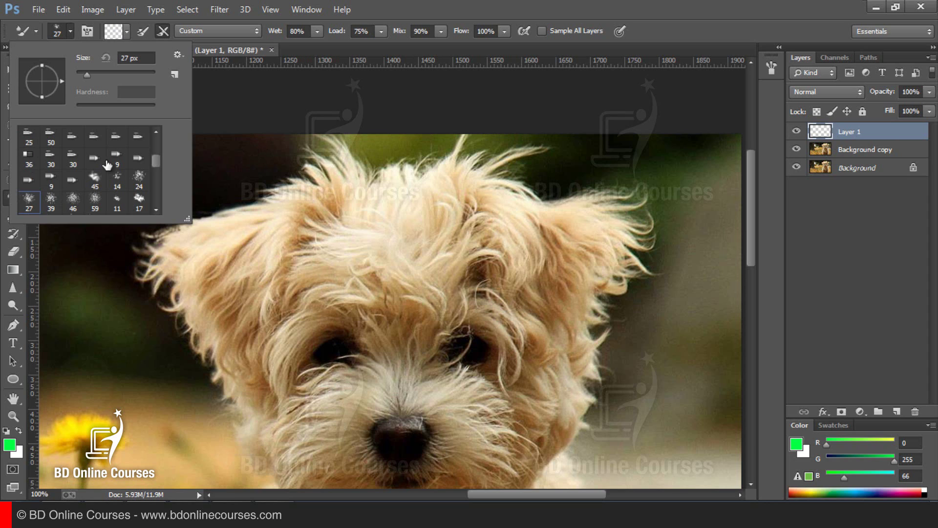
{"action": "scroll", "coordinate": [80, 185], "scroll_direction": "down", "scroll_amount": 1}
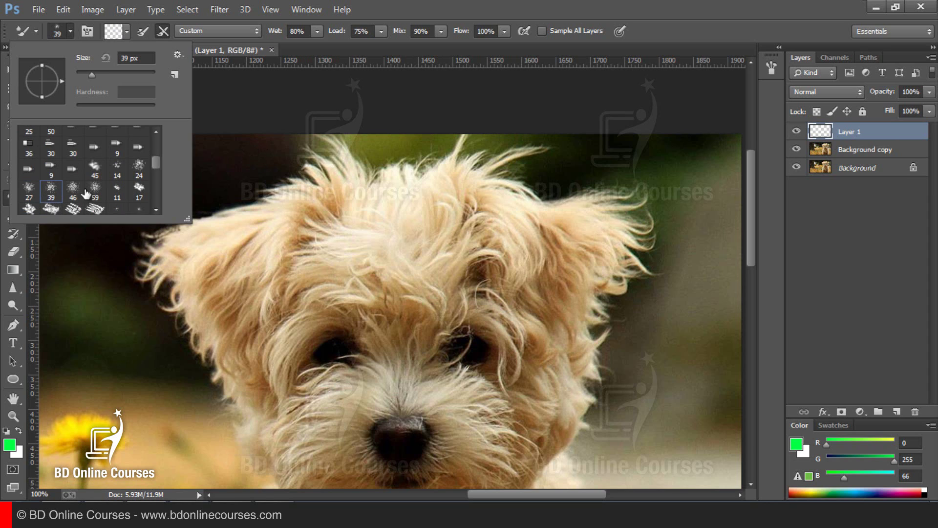
{"action": "left_click", "coordinate": [572, 2]}
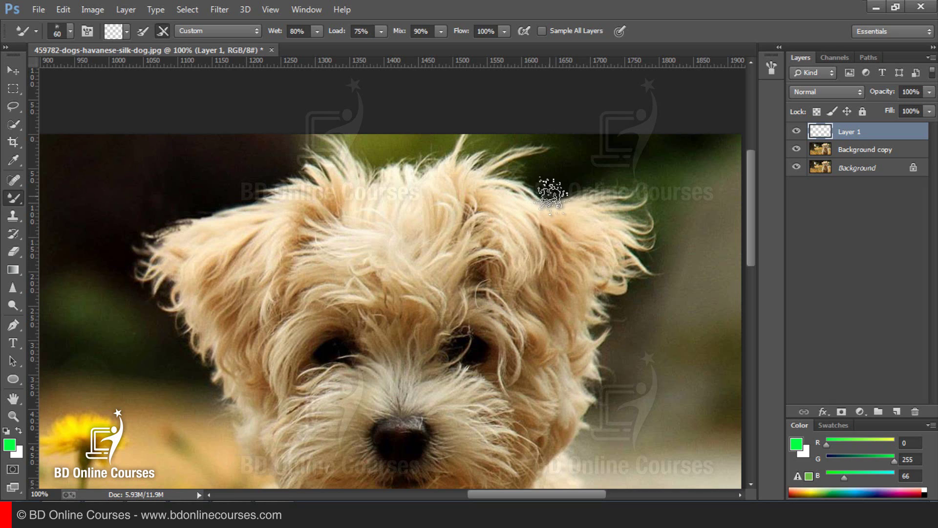
{"action": "key", "text": "bracketright"}
{"action": "key", "text": "bracketright"}
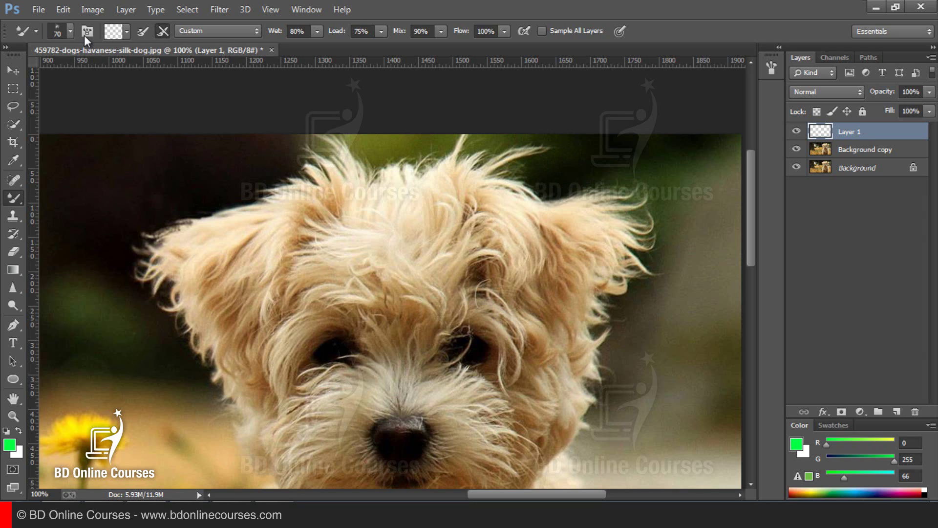
Step: Choose the 59 px spatter tip for the Mixer Brush and enable Sample All Layers
{"action": "left_click", "coordinate": [70, 31]}
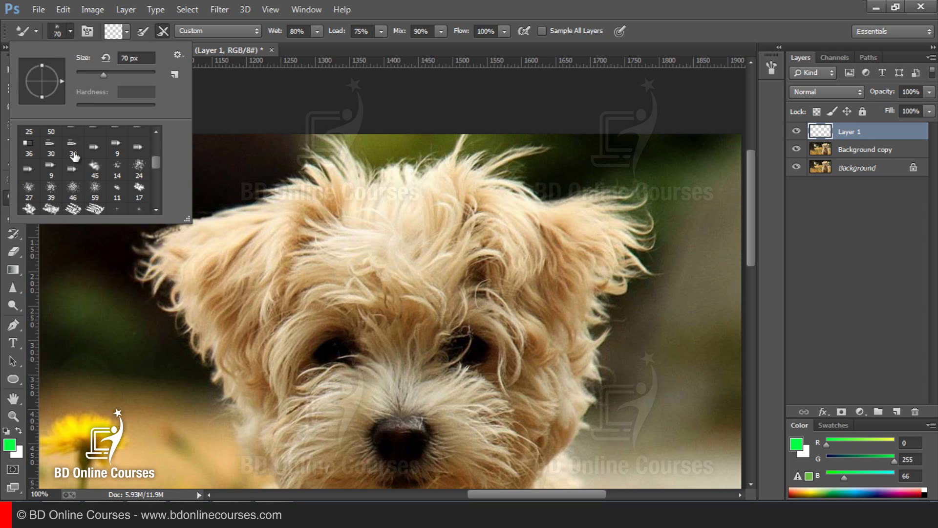
{"action": "left_click", "coordinate": [96, 191]}
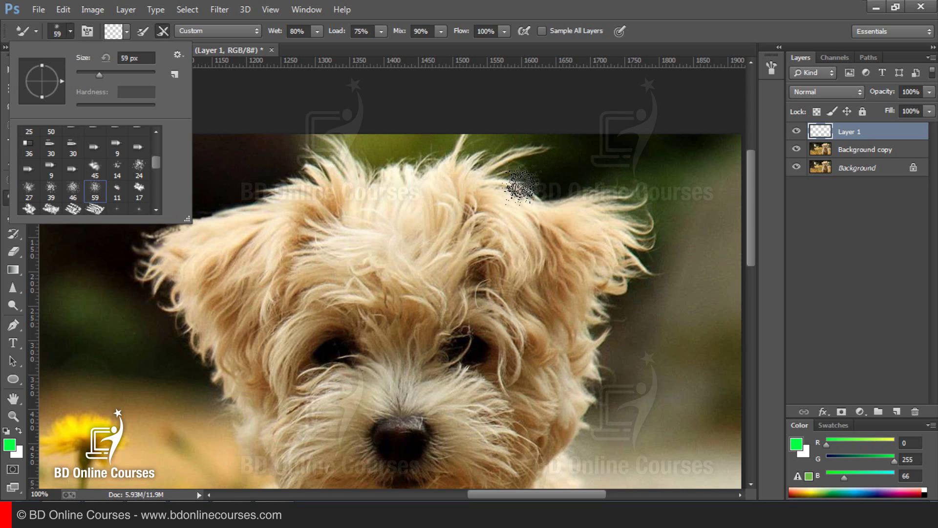
{"action": "left_click", "coordinate": [669, 1]}
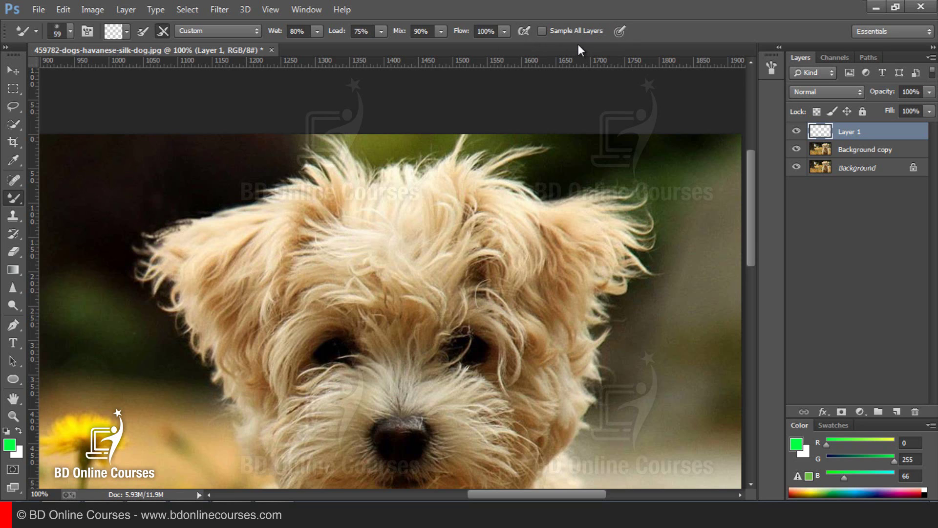
{"action": "left_click", "coordinate": [541, 31]}
Step: Try brushing the fur outward along the edge of the dog's ear on the image's right side and undo the strokes
{"action": "left_click", "coordinate": [624, 242], "text": "ctrl"}
{"action": "left_click_drag", "start_coordinate": [618, 201], "coordinate": [607, 247]}
{"action": "key", "text": "ctrl+minus"}
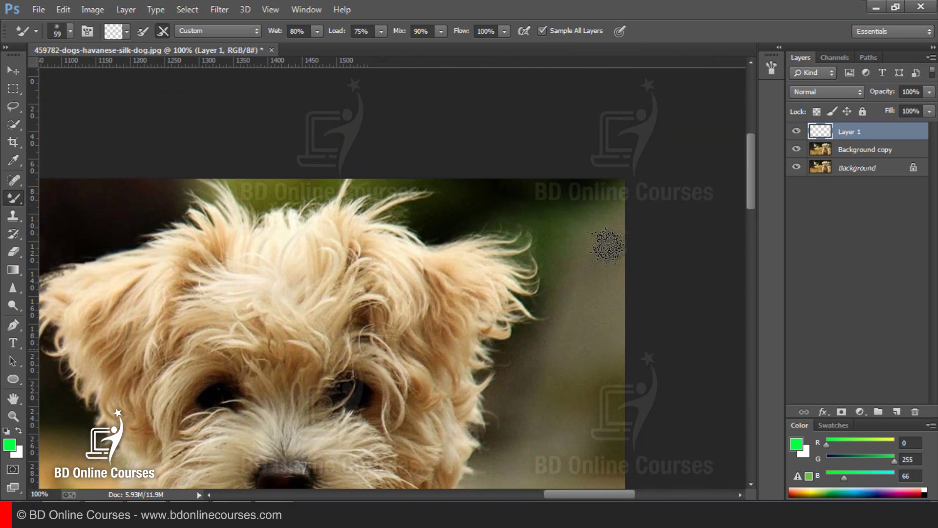
{"action": "left_click_drag", "start_coordinate": [538, 289], "coordinate": [588, 283]}
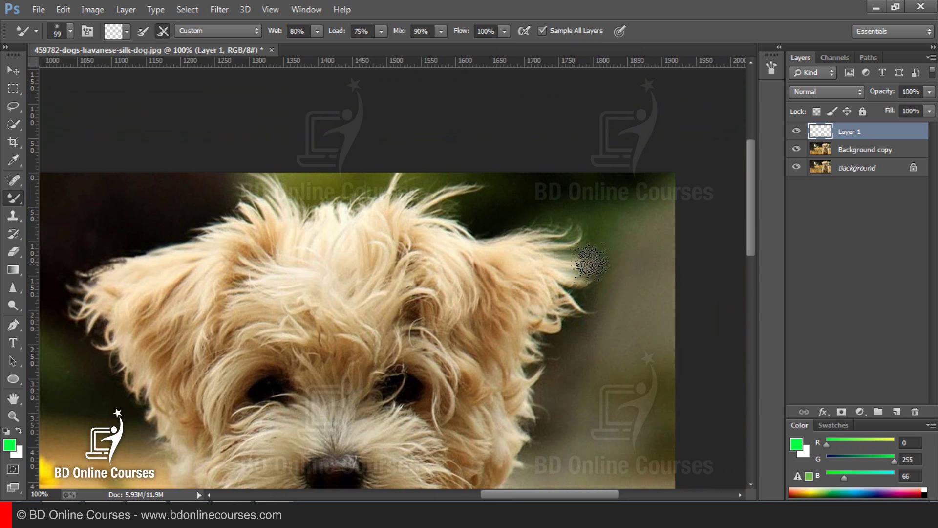
{"action": "left_click_drag", "start_coordinate": [591, 263], "coordinate": [600, 261]}
{"action": "left_click_drag", "start_coordinate": [546, 246], "coordinate": [584, 222]}
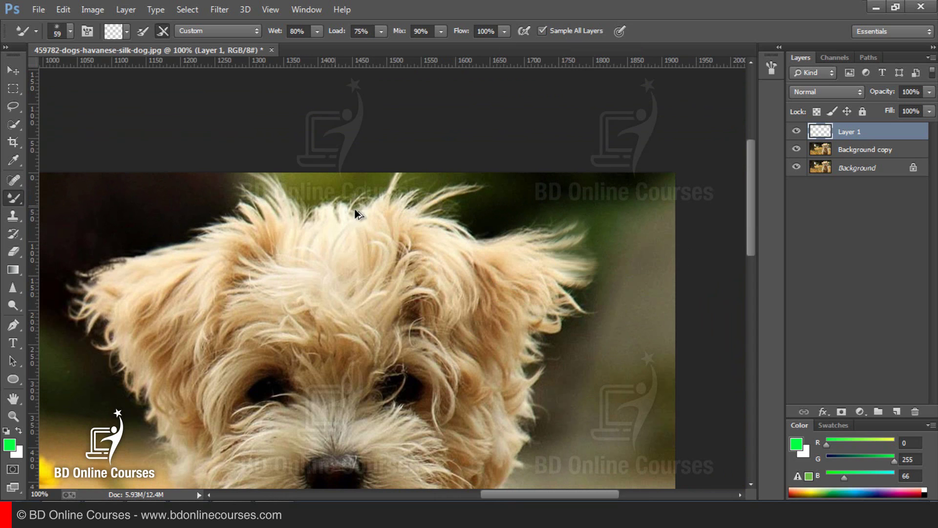
{"action": "key", "text": "ctrl+alt+z"}
{"action": "key", "text": "ctrl+alt+z"}
Step: Enlarge the 27 px spatter tip to 45 px and brush fur outward along the image's right-hand ear and the top of the head
{"action": "left_click", "coordinate": [70, 31]}
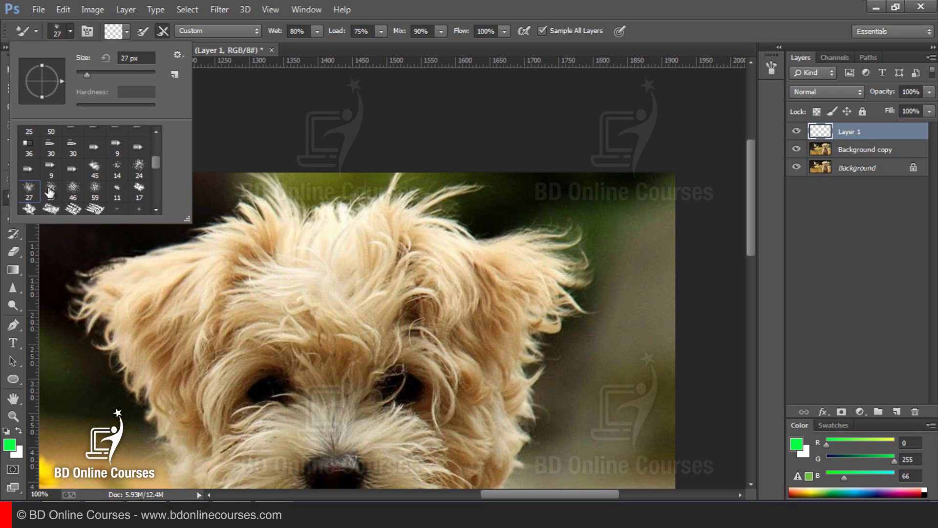
{"action": "left_click", "coordinate": [566, 7]}
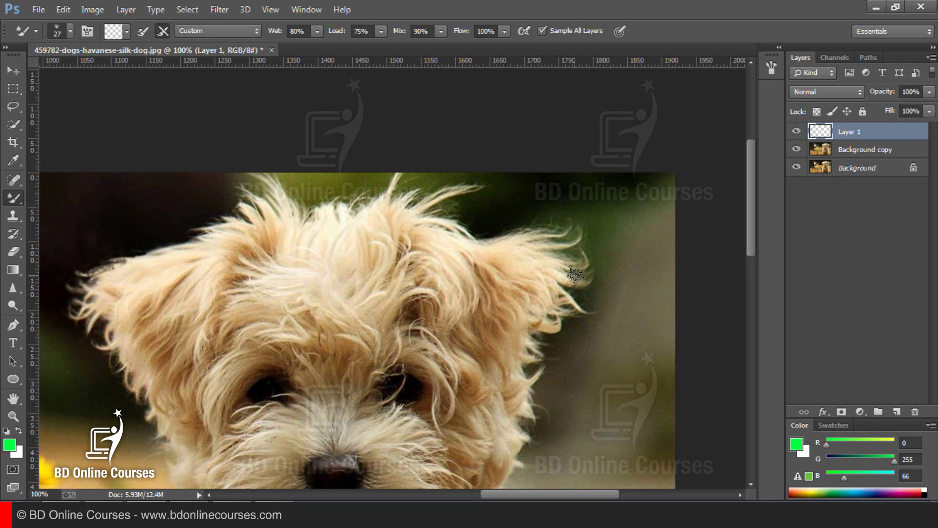
{"action": "key", "text": "bracketright"}
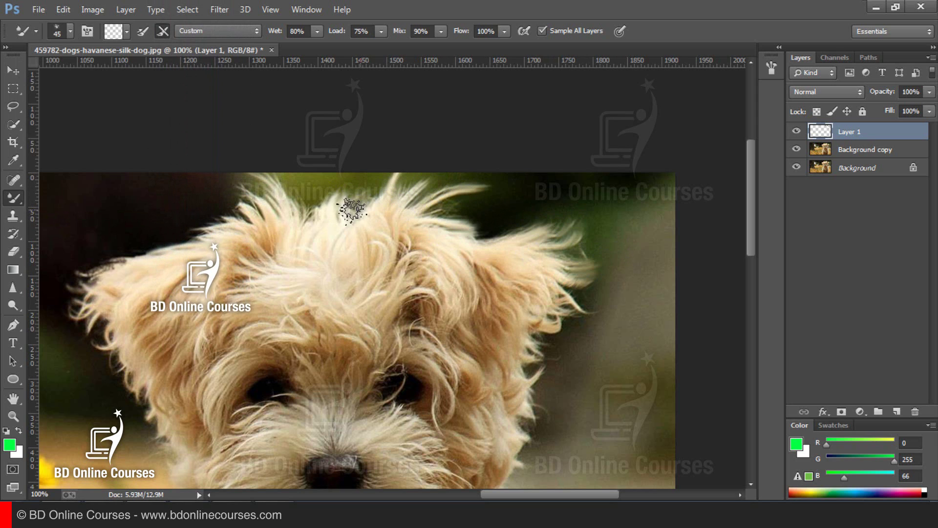
{"action": "left_click_drag", "start_coordinate": [359, 191], "coordinate": [460, 198]}
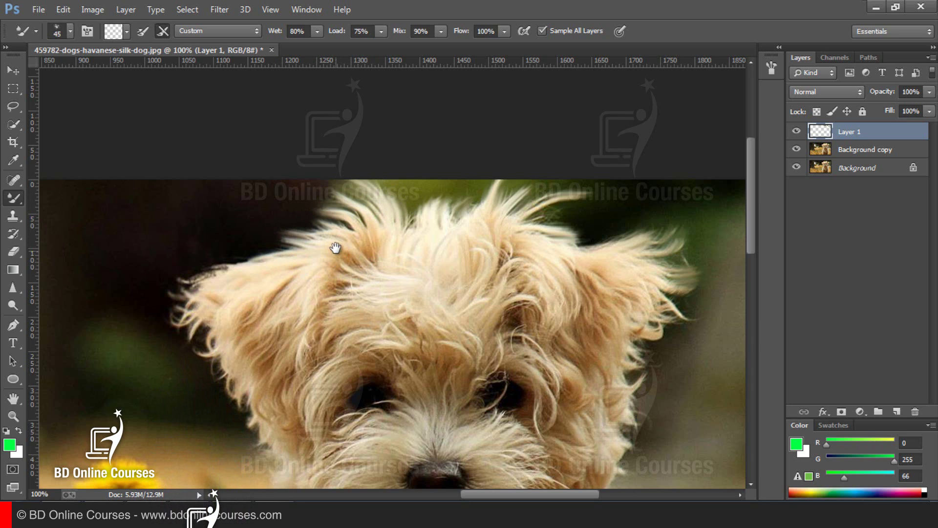
Step: Brush the fur tips outward along the edge of the dog's ear on the image's left side
{"action": "left_click_drag", "start_coordinate": [335, 247], "coordinate": [430, 226]}
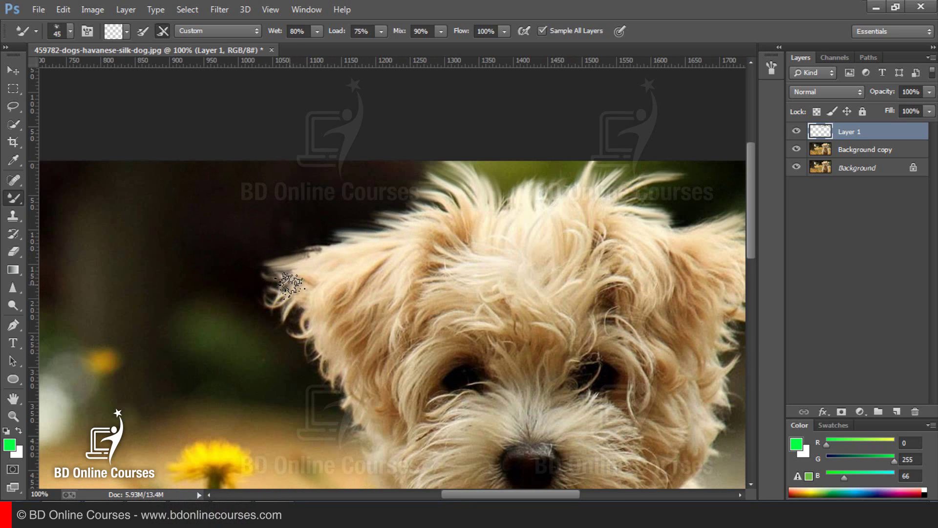
{"action": "mouse_move", "coordinate": [290, 284]}
{"action": "left_mouse_down"}
{"action": "mouse_move", "coordinate": [257, 287]}
{"action": "mouse_move", "coordinate": [287, 292]}
{"action": "mouse_move", "coordinate": [265, 306]}
{"action": "left_mouse_up"}
{"action": "left_click_drag", "start_coordinate": [341, 266], "coordinate": [335, 240]}
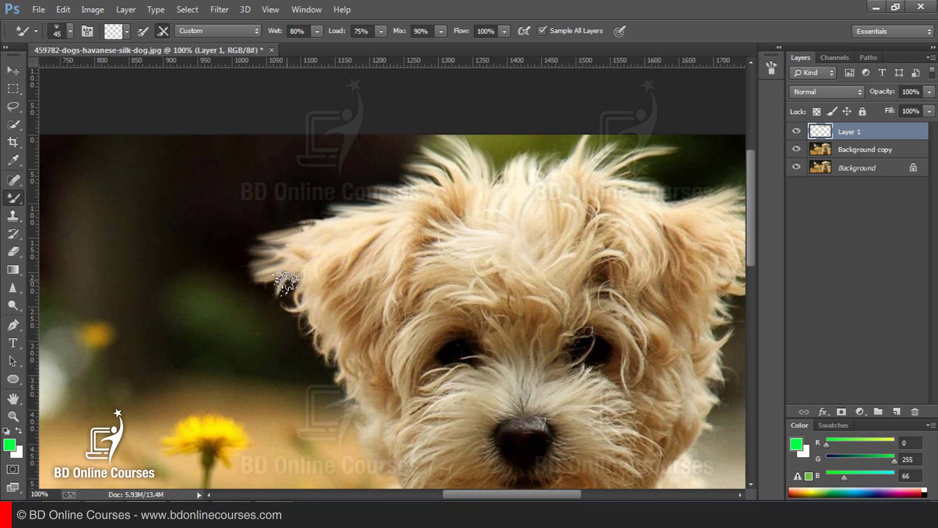
{"action": "left_click_drag", "start_coordinate": [355, 287], "coordinate": [334, 238]}
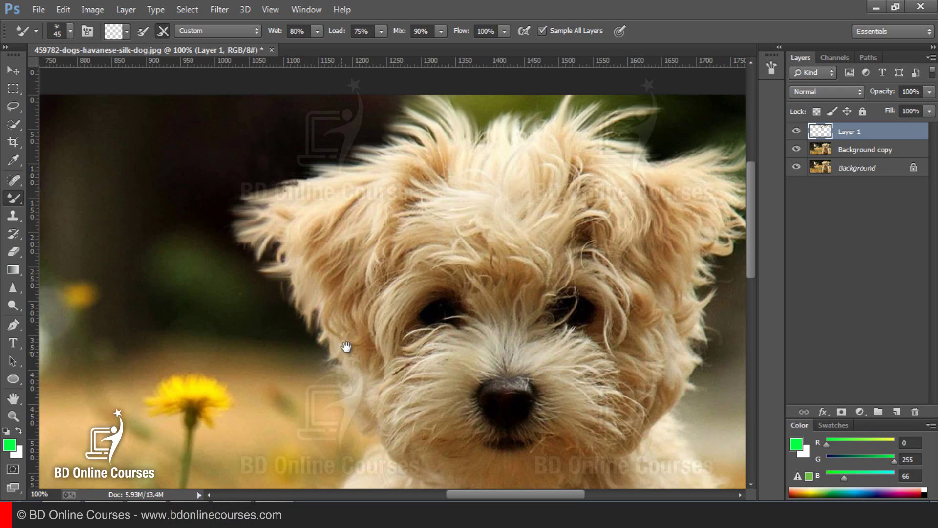
Step: Brush the fur outward along the dog's cheek below the image's left-hand ear
{"action": "left_click_drag", "start_coordinate": [346, 347], "coordinate": [347, 272]}
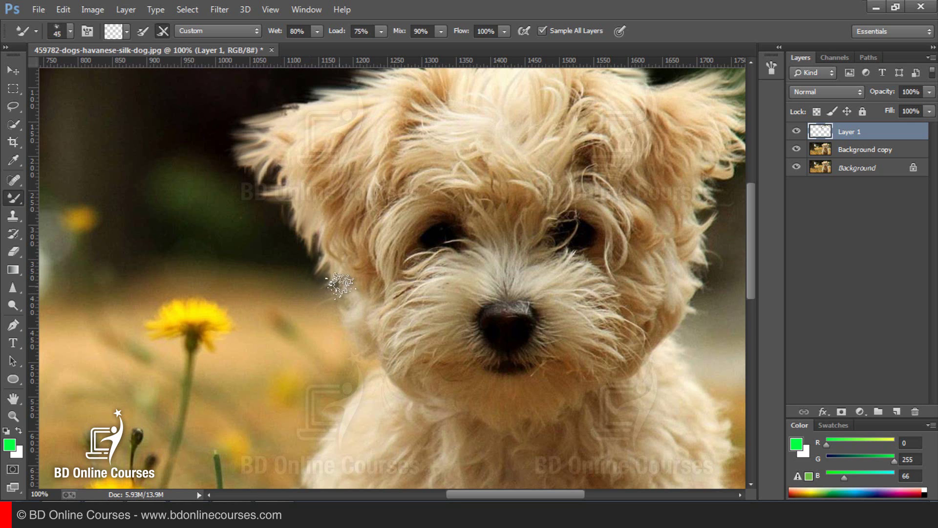
{"action": "left_click", "coordinate": [375, 312], "text": "ctrl"}
{"action": "left_click_drag", "start_coordinate": [380, 306], "coordinate": [371, 240]}
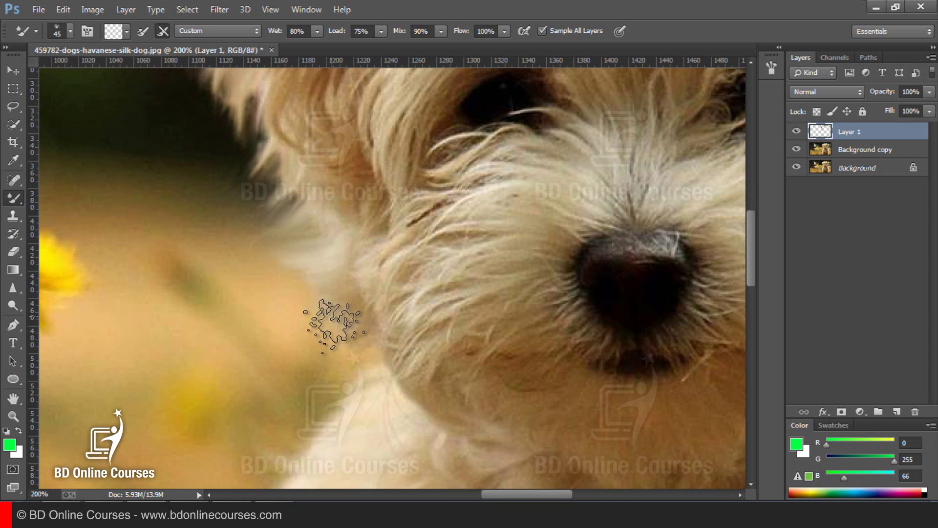
Step: Brush the fur outward along the dog's shoulder and chest outline beside the yellow flowers
{"action": "left_click_drag", "start_coordinate": [399, 302], "coordinate": [395, 220]}
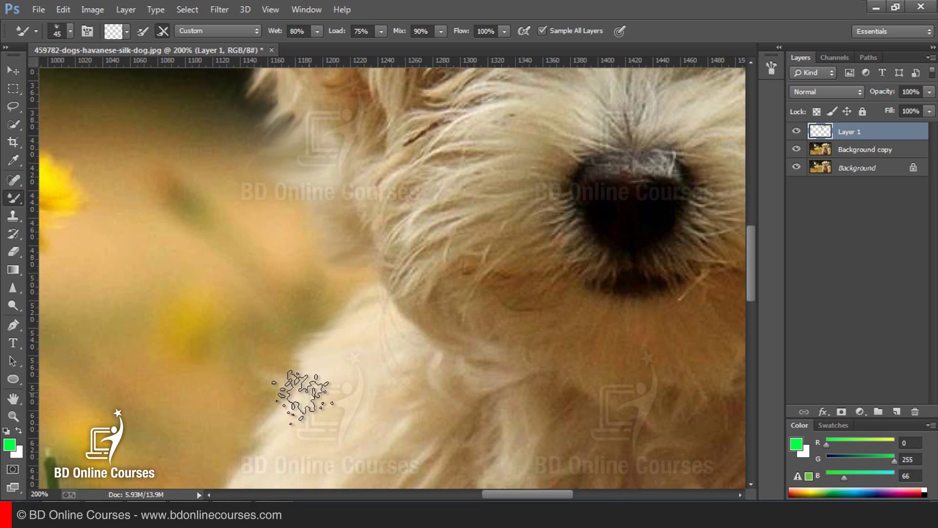
{"action": "left_click_drag", "start_coordinate": [320, 390], "coordinate": [376, 254]}
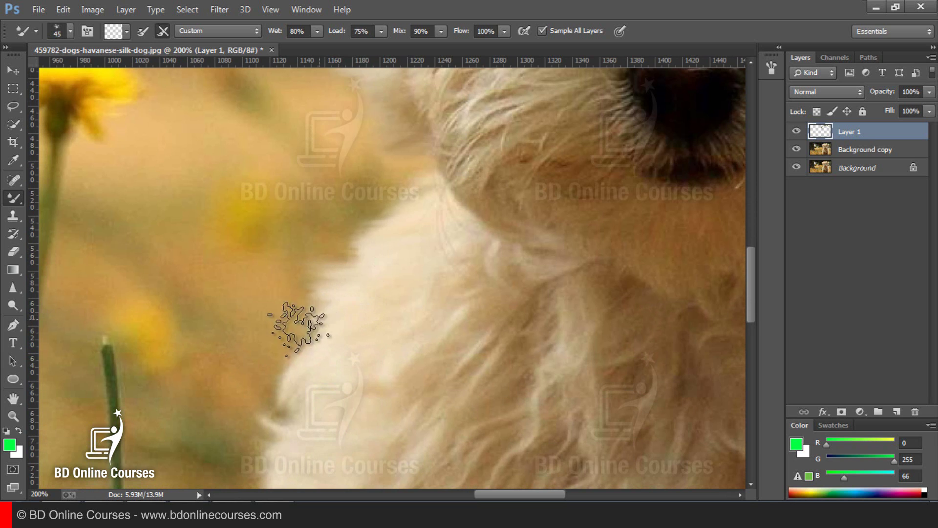
{"action": "left_click_drag", "start_coordinate": [347, 351], "coordinate": [376, 261]}
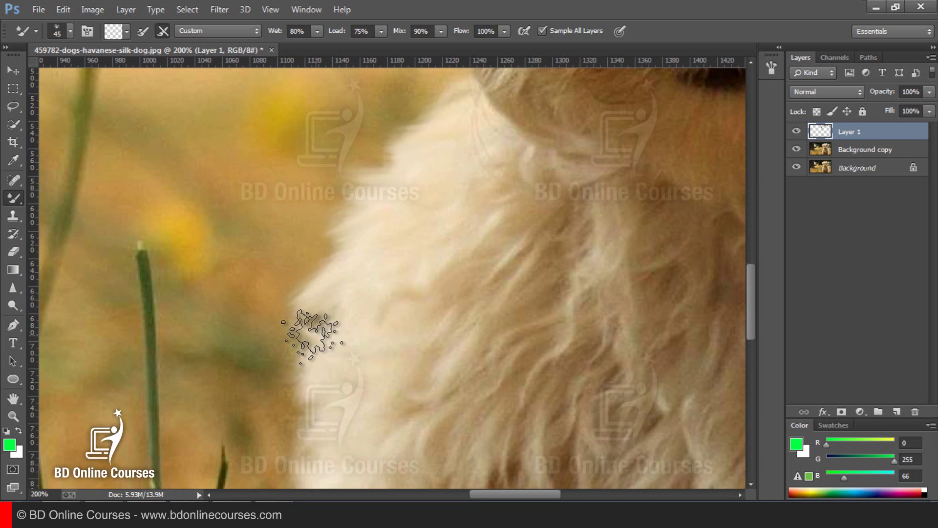
{"action": "left_click_drag", "start_coordinate": [339, 342], "coordinate": [366, 236]}
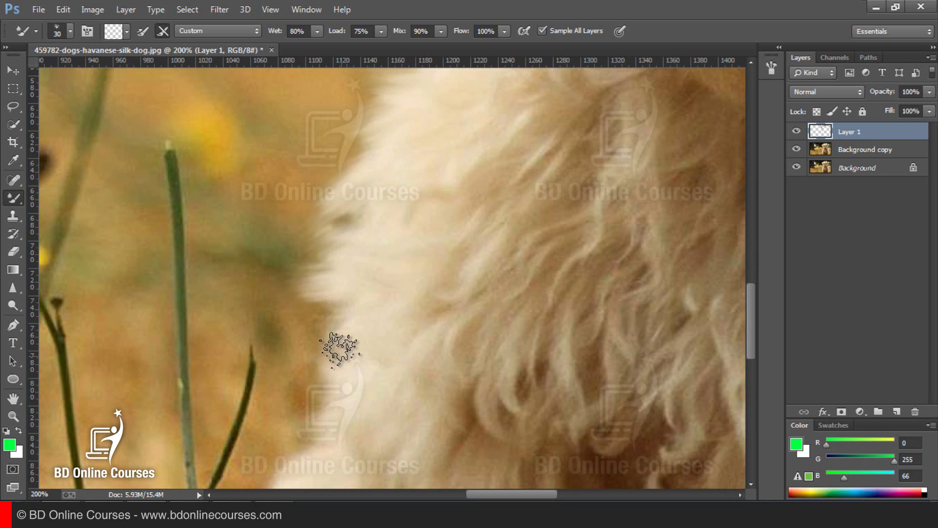
Step: Reduce the brush to 30 px and brush the fur outward along the dog's lower body and leg outline
{"action": "key", "text": "bracketleft"}
{"action": "key", "text": "bracketleft"}
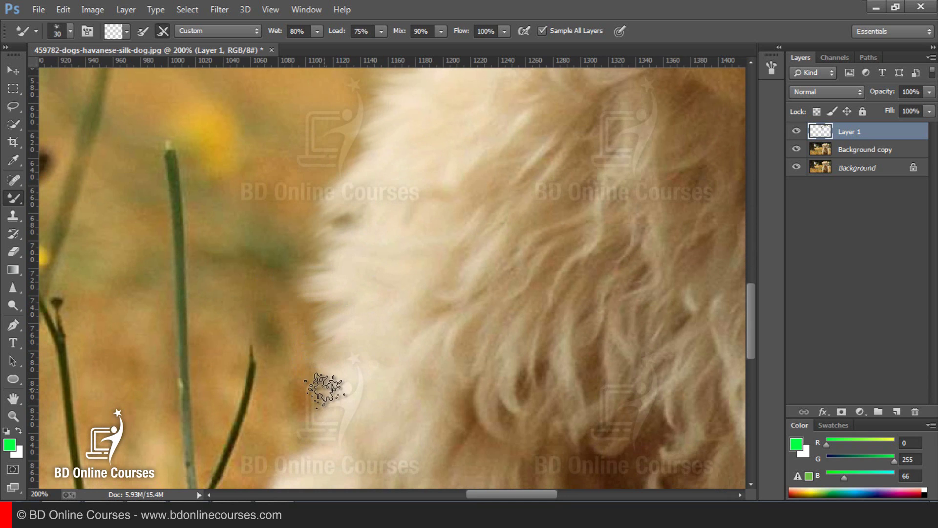
{"action": "left_click_drag", "start_coordinate": [340, 381], "coordinate": [394, 268]}
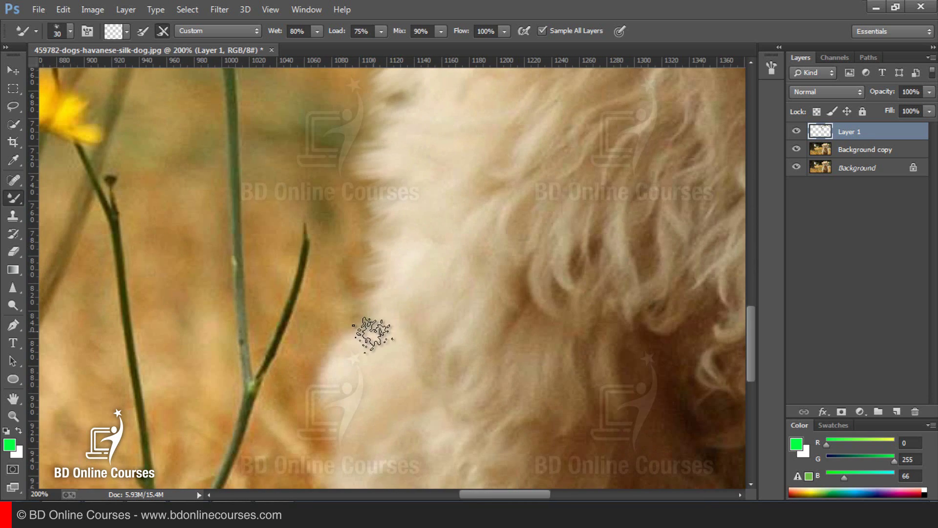
{"action": "mouse_move", "coordinate": [320, 371]}
{"action": "left_mouse_down"}
{"action": "mouse_move", "coordinate": [336, 346]}
{"action": "mouse_move", "coordinate": [339, 398]}
{"action": "mouse_move", "coordinate": [320, 420]}
{"action": "left_mouse_up"}
{"action": "left_click_drag", "start_coordinate": [379, 400], "coordinate": [393, 289]}
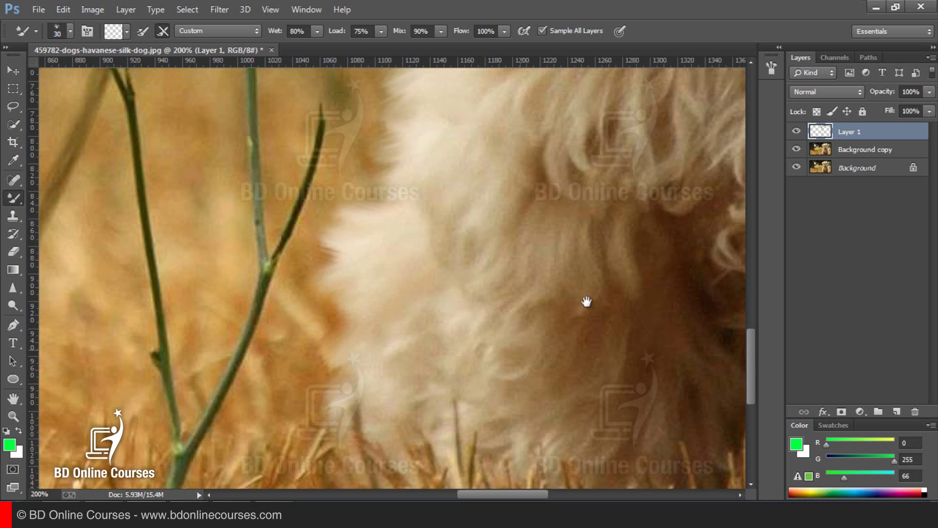
Step: Brush the fur outward along the dog's leg, body and shoulder outline on the image's right side
{"action": "left_click_drag", "start_coordinate": [586, 303], "coordinate": [510, 307]}
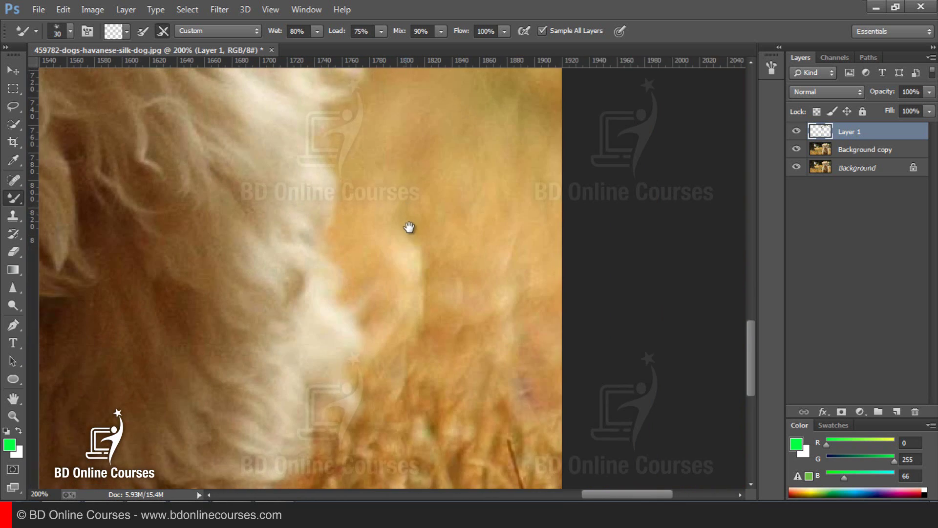
{"action": "mouse_move", "coordinate": [370, 364]}
{"action": "left_mouse_down"}
{"action": "mouse_move", "coordinate": [366, 330]}
{"action": "mouse_move", "coordinate": [335, 278]}
{"action": "mouse_move", "coordinate": [320, 226]}
{"action": "mouse_move", "coordinate": [326, 208]}
{"action": "mouse_move", "coordinate": [372, 278]}
{"action": "left_mouse_up"}
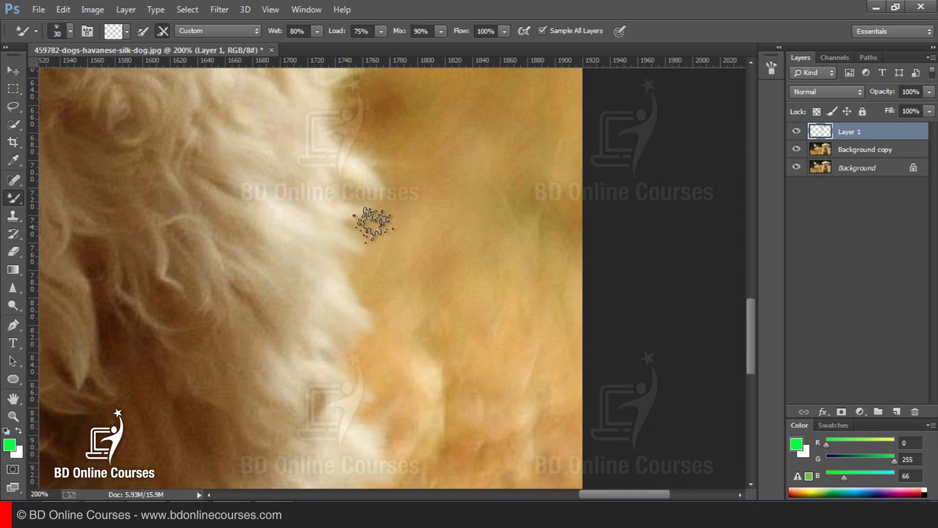
{"action": "left_click_drag", "start_coordinate": [415, 306], "coordinate": [419, 403]}
{"action": "mouse_move", "coordinate": [336, 283]}
{"action": "left_mouse_down"}
{"action": "mouse_move", "coordinate": [387, 293]}
{"action": "mouse_move", "coordinate": [345, 251]}
{"action": "mouse_move", "coordinate": [367, 224]}
{"action": "left_mouse_up"}
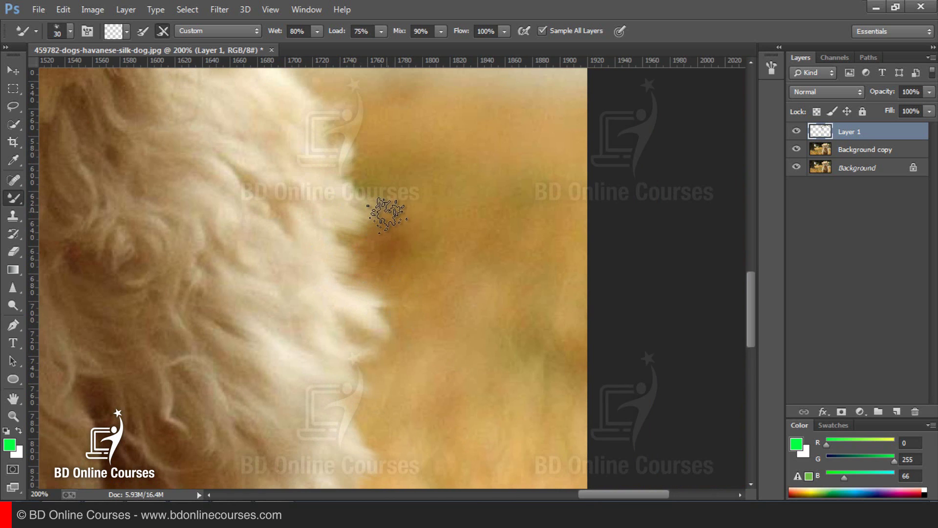
{"action": "left_click_drag", "start_coordinate": [362, 173], "coordinate": [381, 288]}
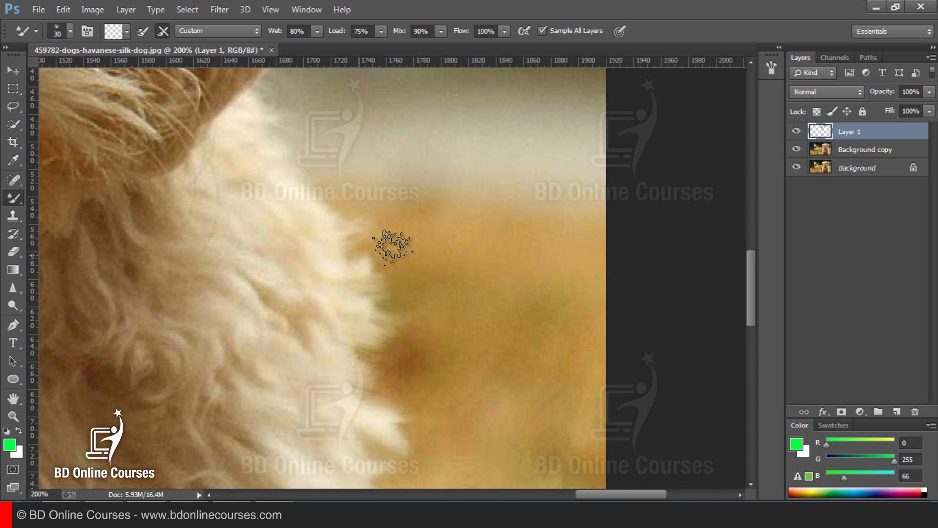
{"action": "left_click_drag", "start_coordinate": [389, 209], "coordinate": [417, 285]}
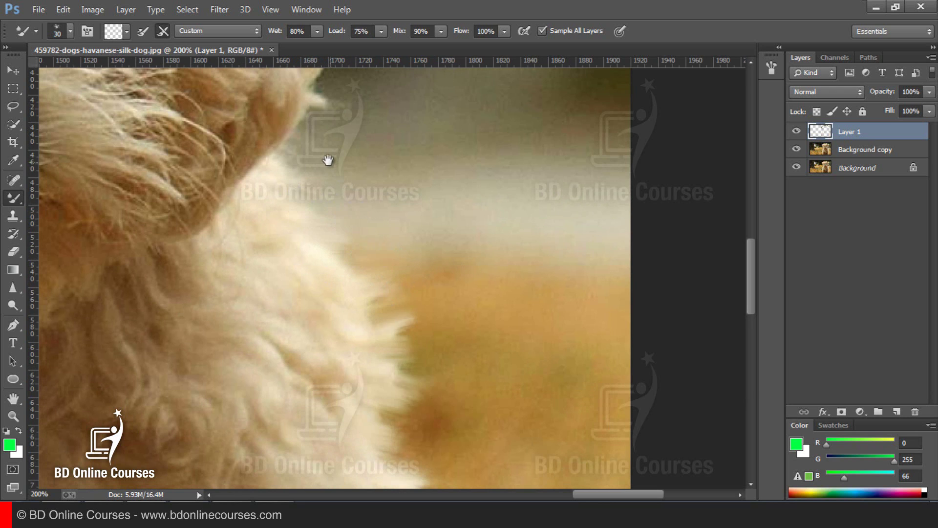
Step: Brush the fur tips outward along the dog's neck and cheek below the image's right-hand ear
{"action": "left_click_drag", "start_coordinate": [329, 159], "coordinate": [360, 260]}
{"action": "mouse_move", "coordinate": [326, 222]}
{"action": "left_mouse_down"}
{"action": "mouse_move", "coordinate": [360, 193]}
{"action": "mouse_move", "coordinate": [352, 166]}
{"action": "left_mouse_up"}
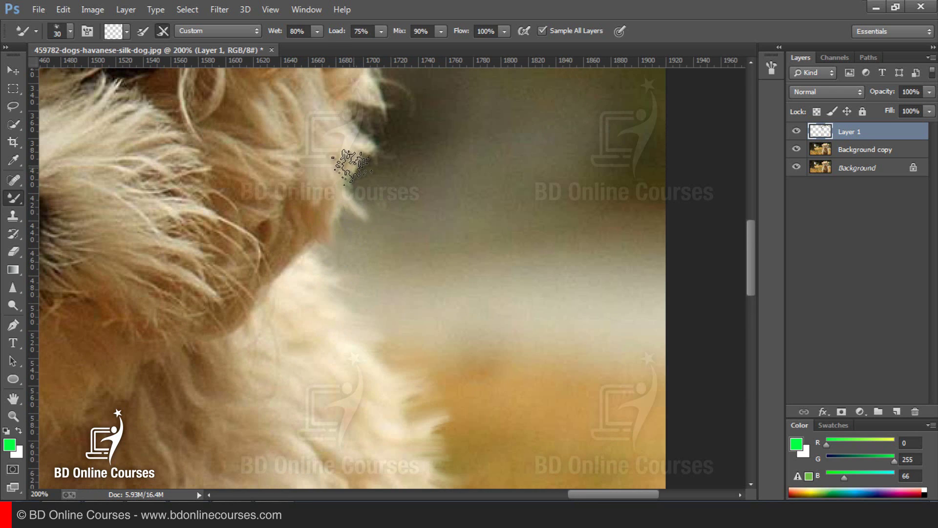
{"action": "left_click_drag", "start_coordinate": [404, 214], "coordinate": [427, 330]}
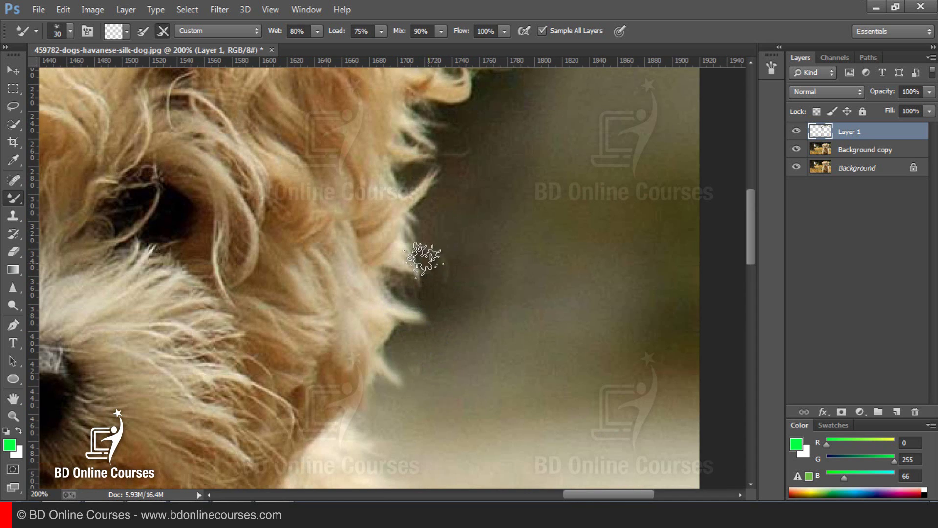
{"action": "left_click_drag", "start_coordinate": [440, 282], "coordinate": [461, 378]}
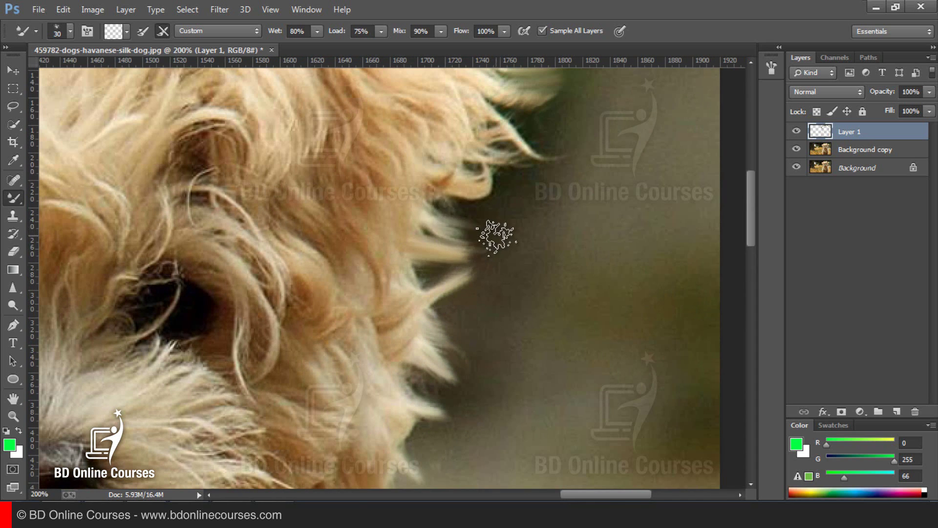
Step: Brush the fur tips outward along the edge of the dog's ear on the image's right side
{"action": "scroll", "coordinate": [484, 259], "scroll_direction": "up", "scroll_amount": 3}
{"action": "mouse_move", "coordinate": [479, 232]}
{"action": "left_mouse_down"}
{"action": "mouse_move", "coordinate": [522, 227]}
{"action": "mouse_move", "coordinate": [503, 210]}
{"action": "mouse_move", "coordinate": [557, 238]}
{"action": "left_mouse_up"}
{"action": "mouse_move", "coordinate": [490, 209]}
{"action": "left_mouse_down"}
{"action": "mouse_move", "coordinate": [546, 216]}
{"action": "mouse_move", "coordinate": [526, 213]}
{"action": "mouse_move", "coordinate": [542, 206]}
{"action": "left_mouse_up"}
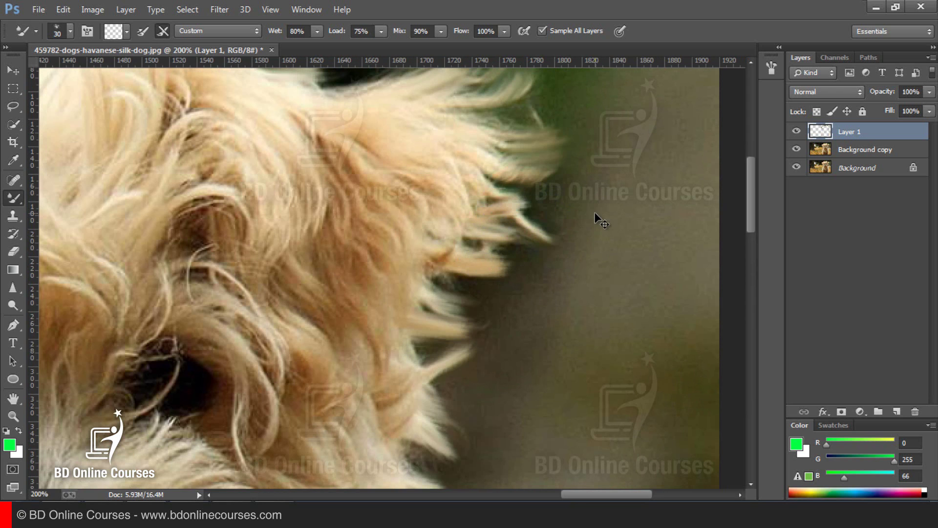
Step: Fit the whole image in view and show only the original Background layer to examine the unedited dog
{"action": "key", "text": "ctrl+0"}
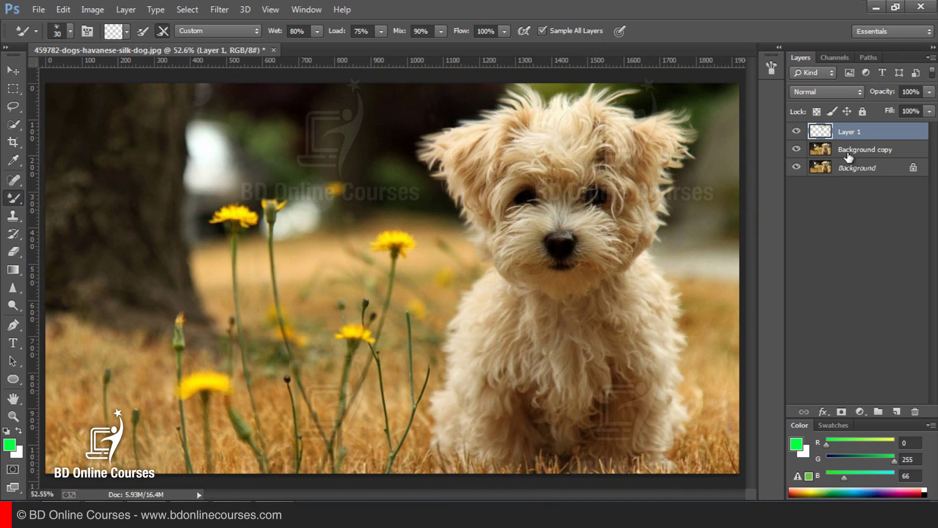
{"action": "left_click_drag", "start_coordinate": [796, 167], "coordinate": [796, 131]}
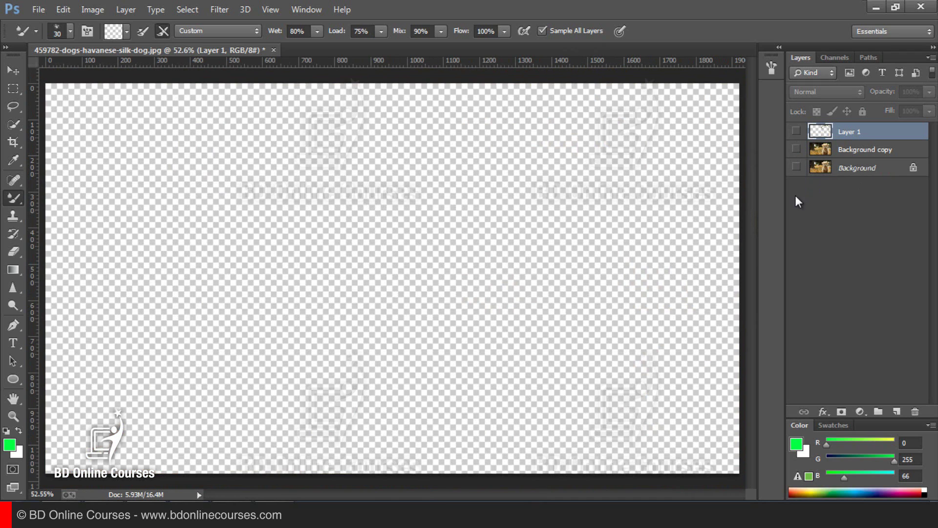
{"action": "left_click", "coordinate": [796, 168]}
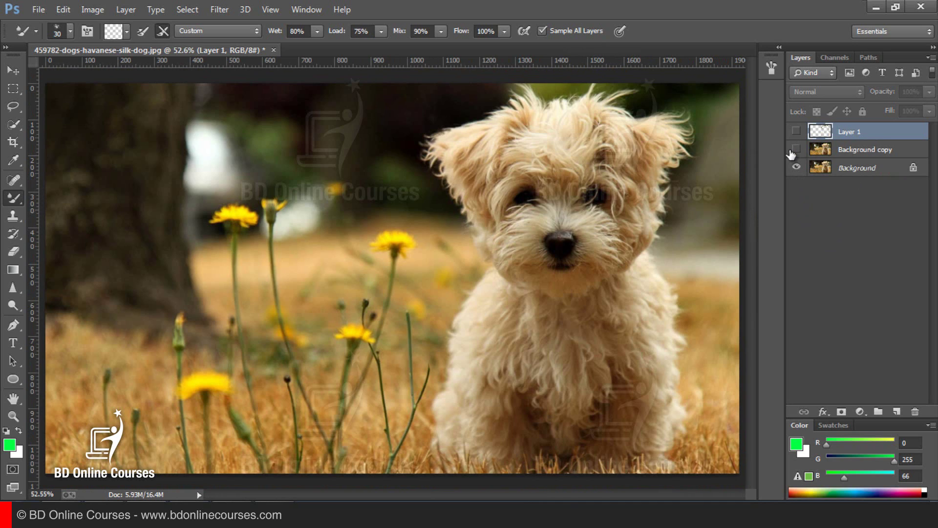
Step: Compare the Background and Background copy layers, then show Background copy and Layer 1 again
{"action": "left_click", "coordinate": [872, 149]}
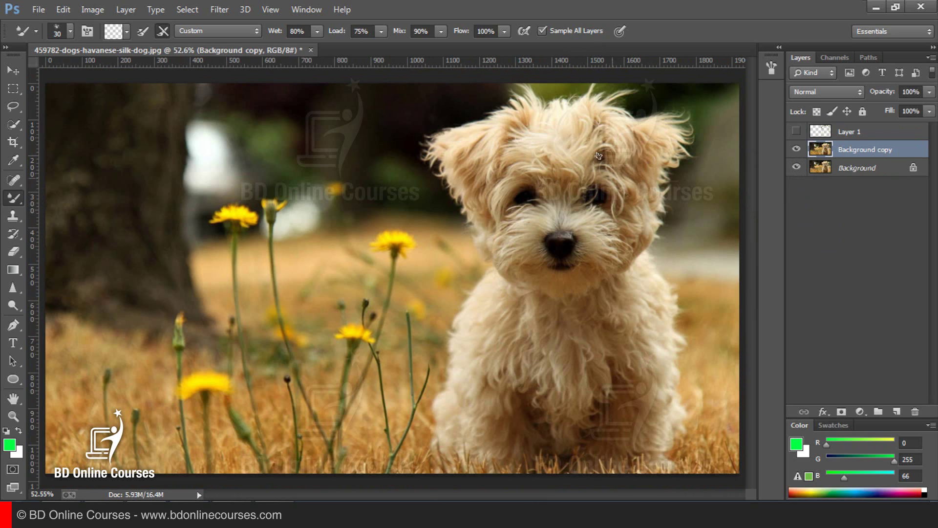
{"action": "left_click", "coordinate": [859, 169]}
{"action": "left_click", "coordinate": [796, 149]}
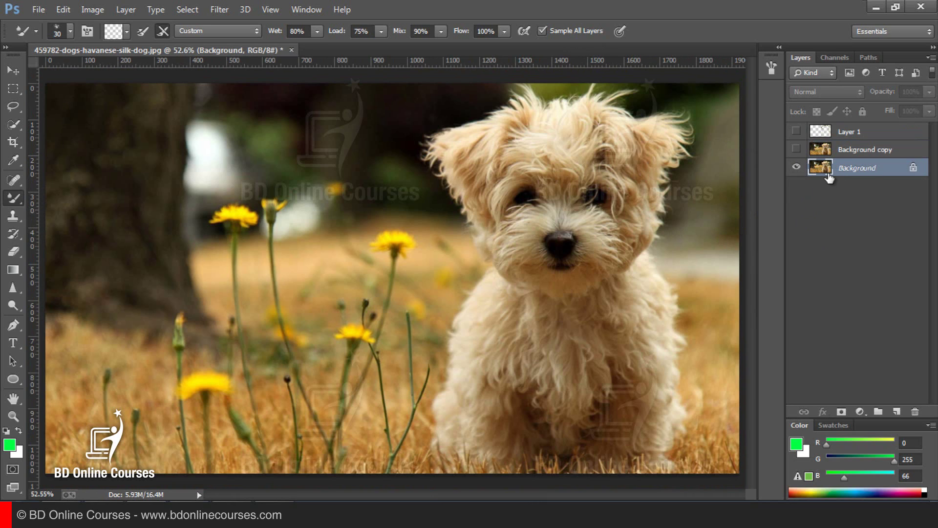
{"action": "left_click", "coordinate": [795, 148]}
{"action": "left_click", "coordinate": [797, 132]}
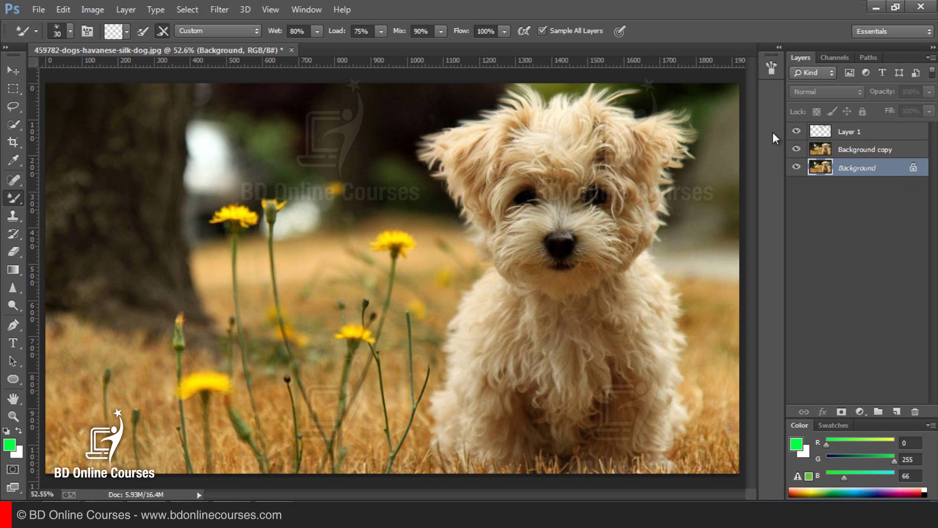
Step: Isolate Layer 1 to examine the painted fur strokes, then show Background copy and Background again
{"action": "left_click_drag", "start_coordinate": [797, 149], "coordinate": [797, 175]}
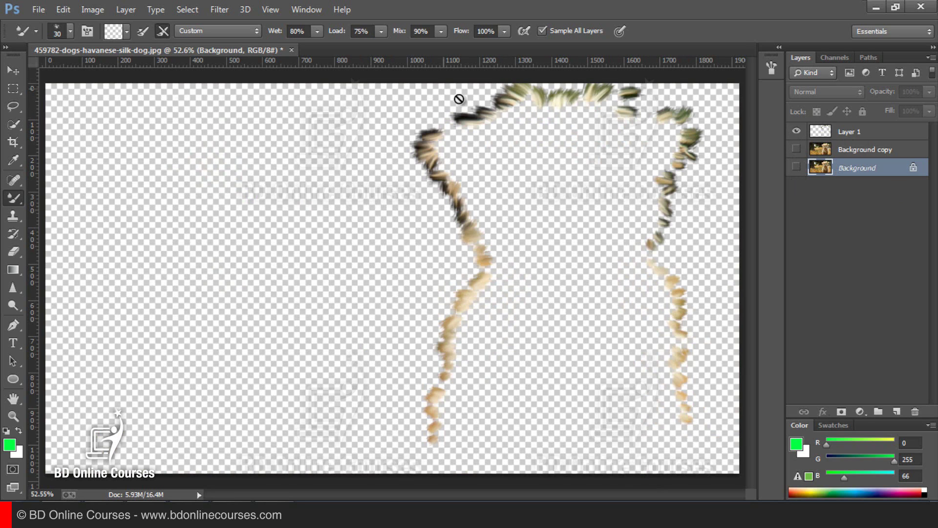
{"action": "left_click", "coordinate": [796, 149]}
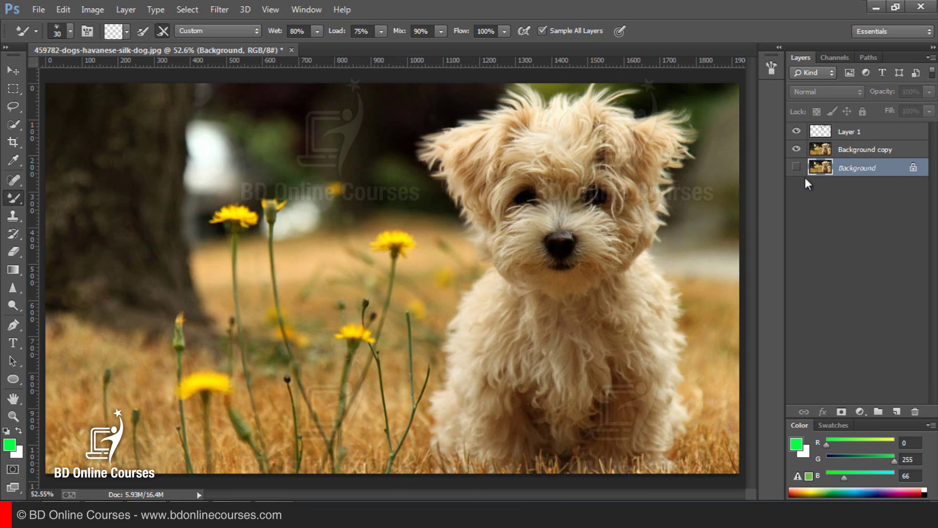
{"action": "left_click", "coordinate": [797, 166]}
Step: Toggle Layer 1's visibility to compare the dog before and after the fur brushing, leaving the layer shown
{"action": "left_click", "coordinate": [796, 131]}
{"action": "left_click", "coordinate": [797, 130]}
{"action": "left_click", "coordinate": [796, 131]}
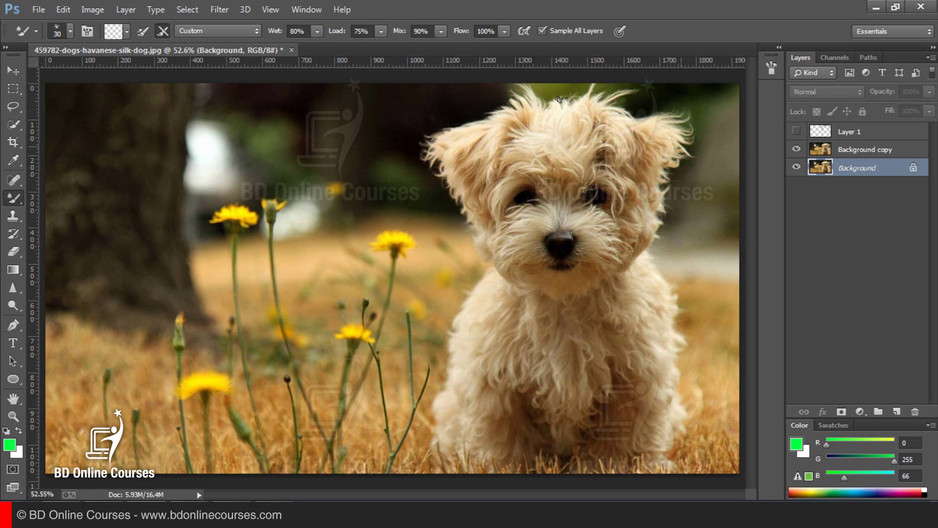
{"action": "left_click", "coordinate": [802, 132]}
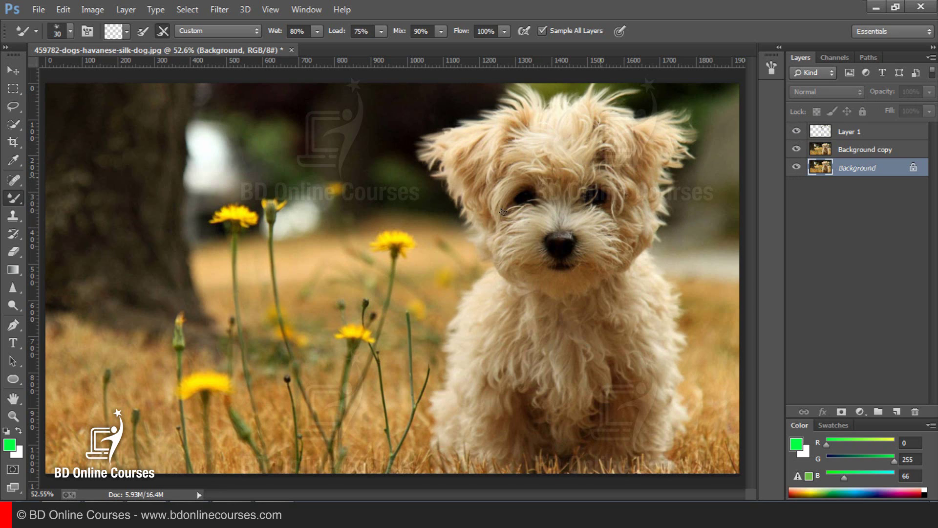